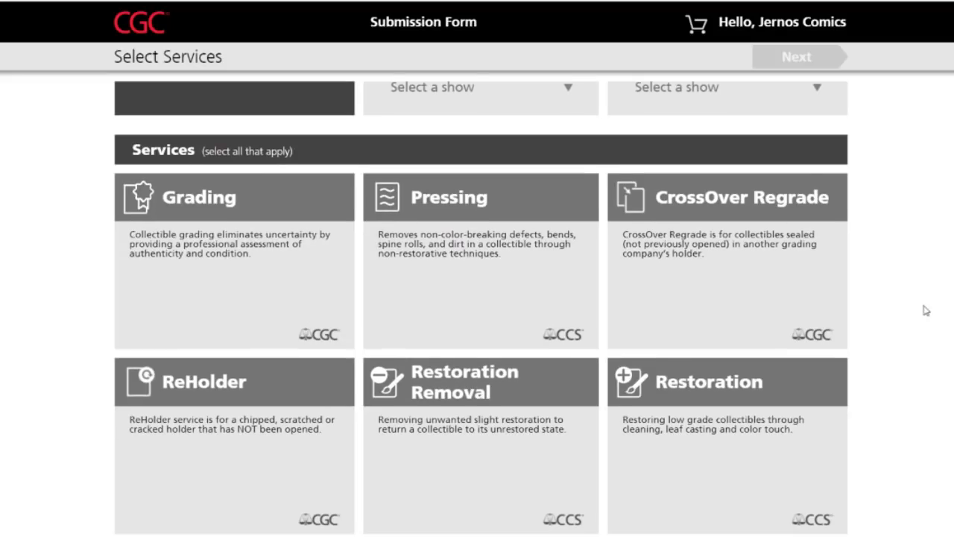
# - Choose the Grading service for the submission and agree to the online waiver and consent
pyautogui.click(287, 262)
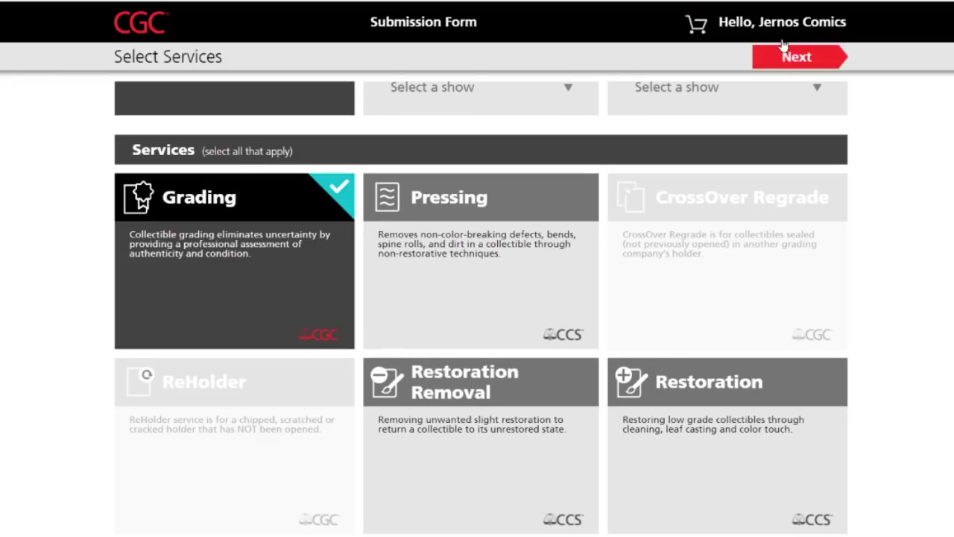
pyautogui.click(795, 58)
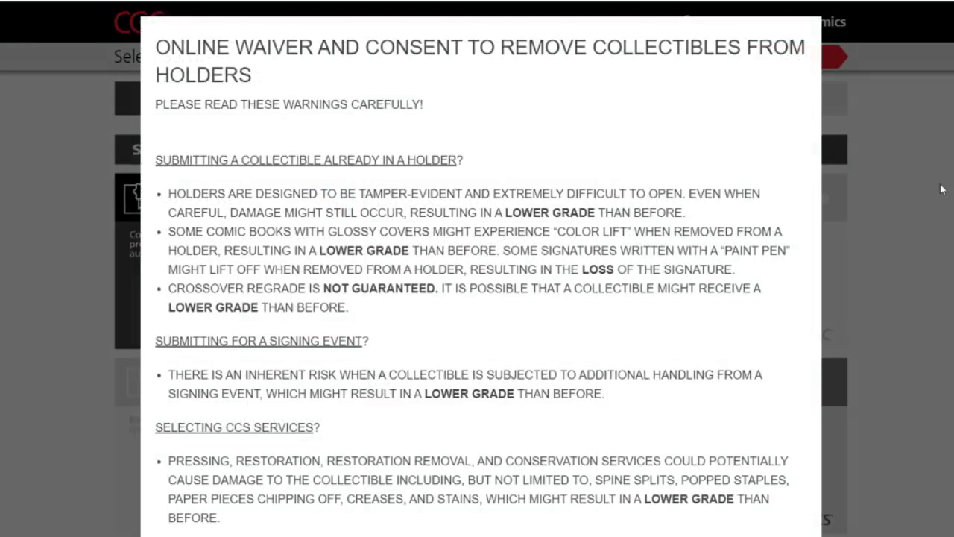
pyautogui.scroll(-4, 610, 387)
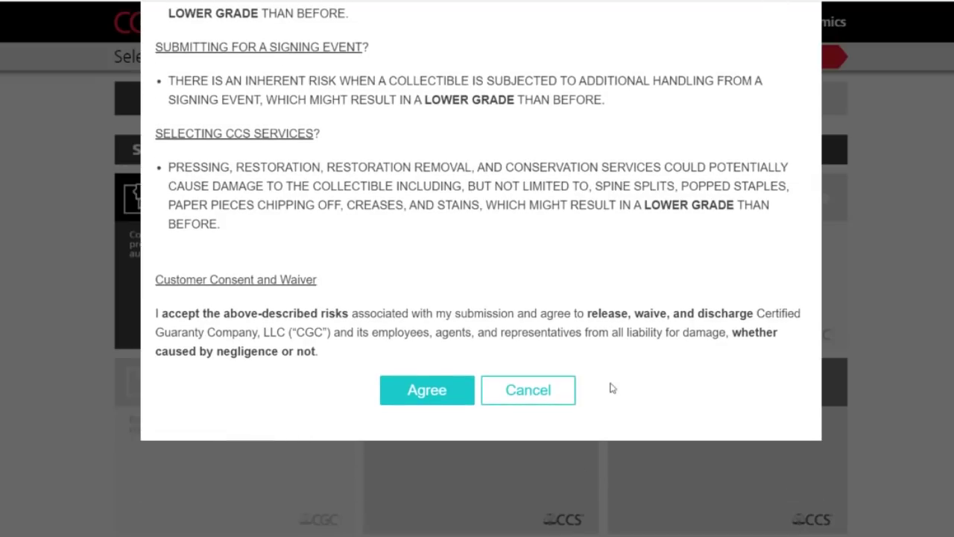
pyautogui.click(468, 393)
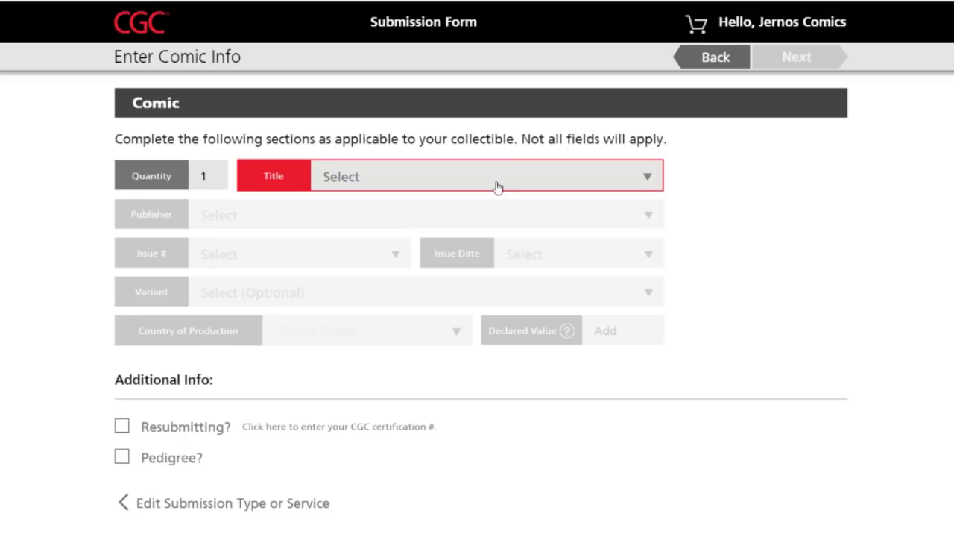
# - Search the comic titles for Ultimate Fallout and choose Ultimate Fallout: Facsimile Edition as the title
pyautogui.click(644, 183)
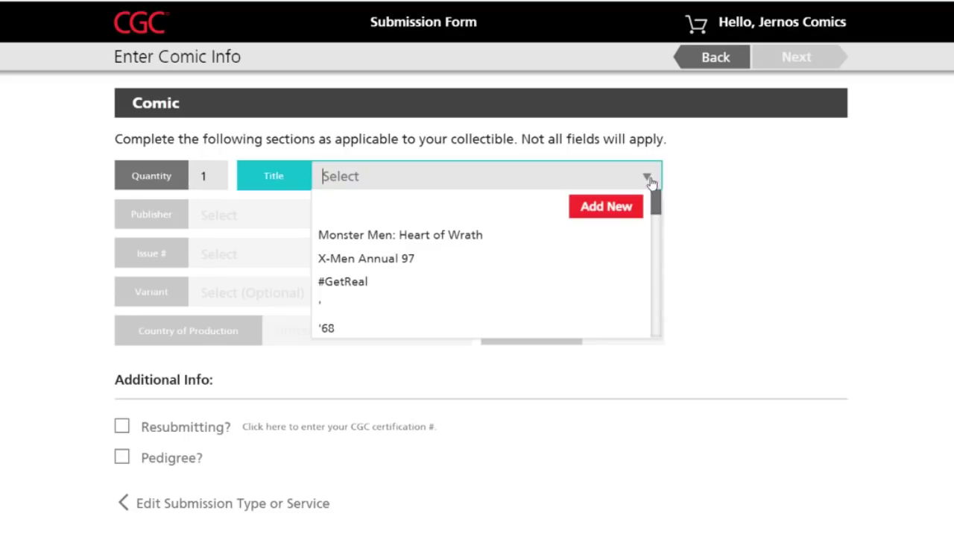
pyautogui.click(560, 182)
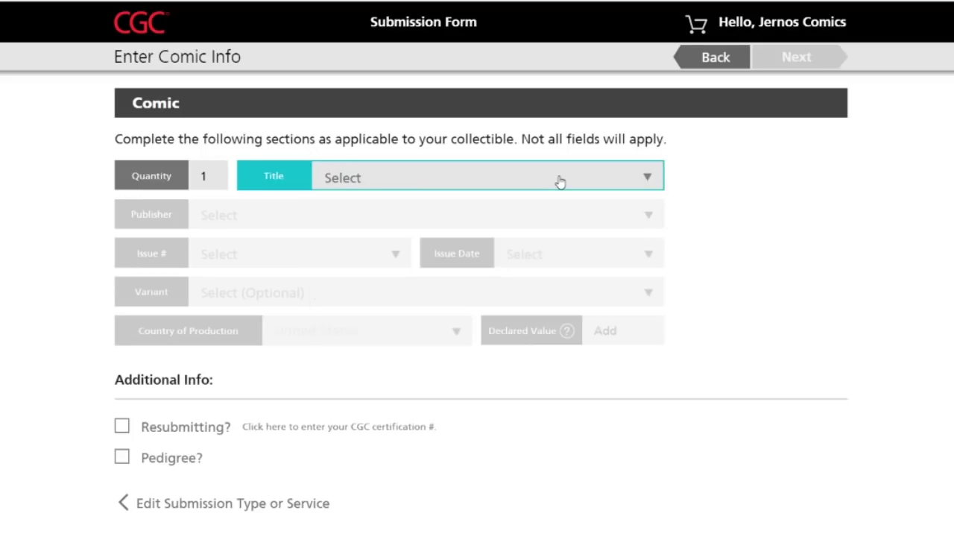
pyautogui.click(559, 182)
pyautogui.write('Ultim')
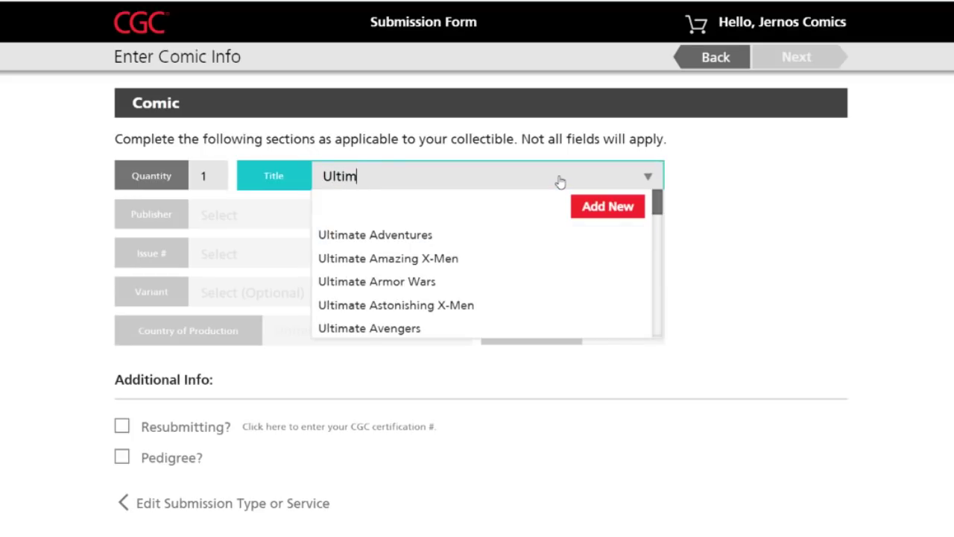
pyautogui.write('ate Fallout')
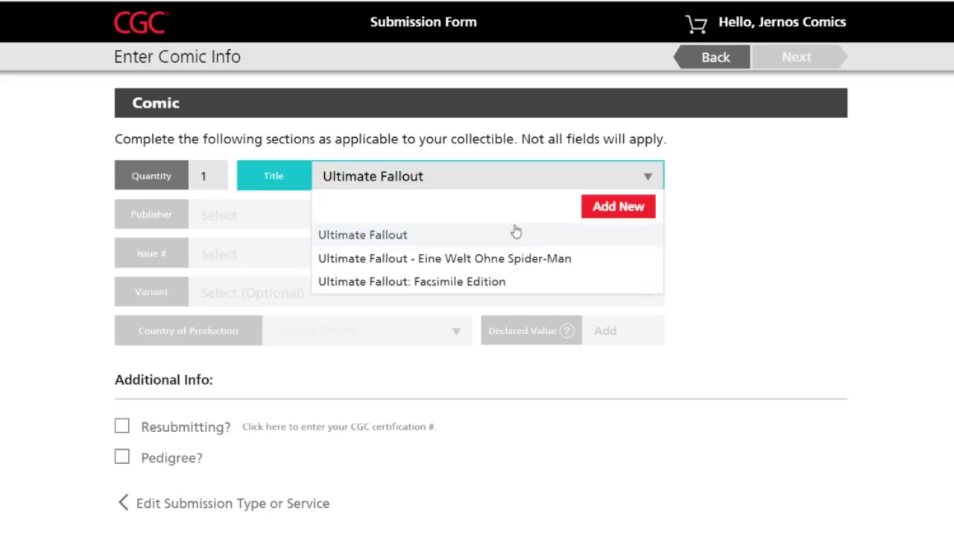
pyautogui.click(464, 282)
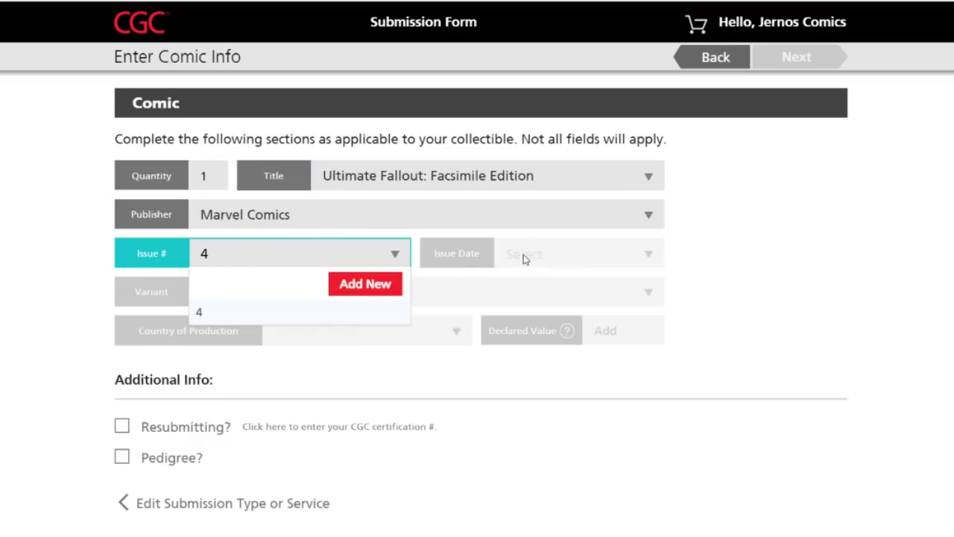
# - Set the facsimile edition's issue number to 4 and its issue date to 11/21
pyautogui.press('BackSpace')
pyautogui.write('4')
pyautogui.click(209, 312)
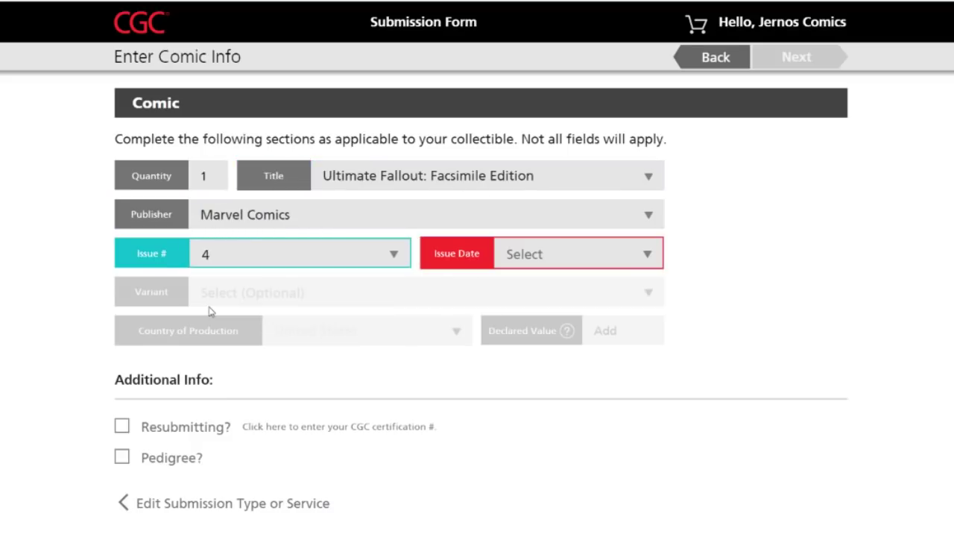
pyautogui.click(639, 262)
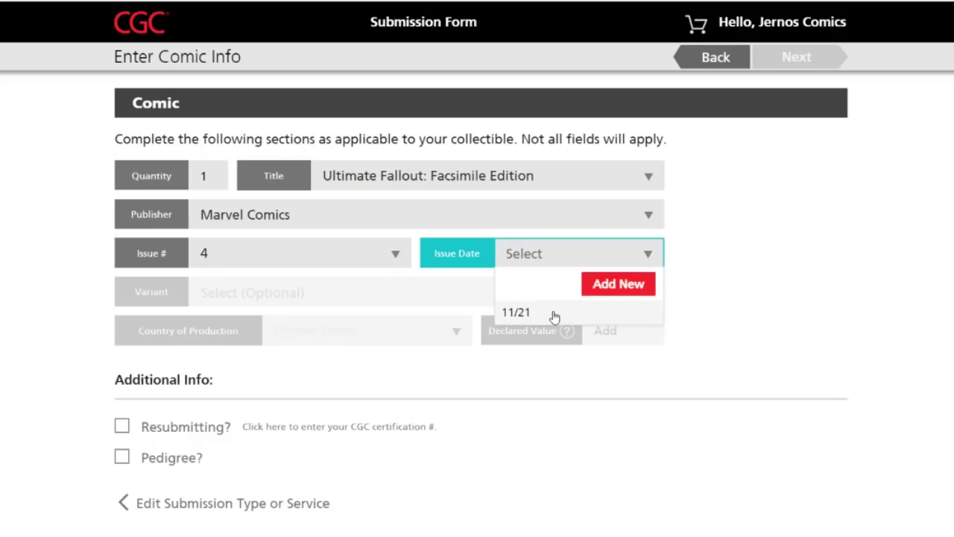
pyautogui.click(553, 314)
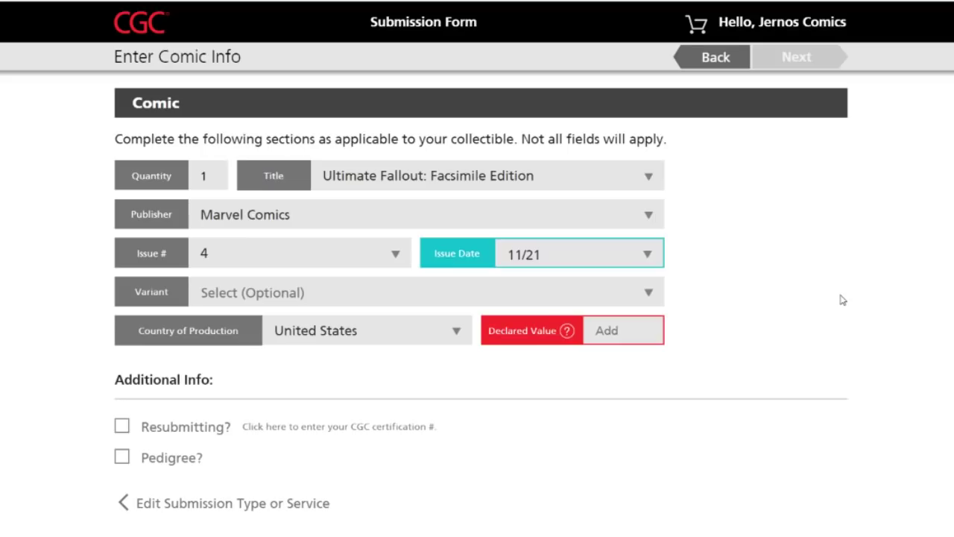
# - Change the comic's title to the regular Ultimate Fallout series
pyautogui.click(647, 183)
pyautogui.write('m')
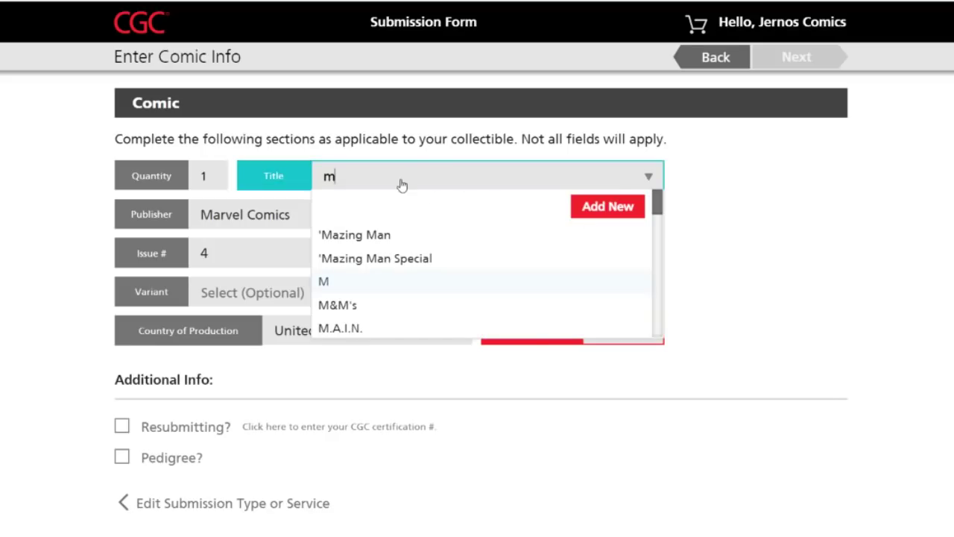
pyautogui.press('BackSpace')
pyautogui.write('ul')
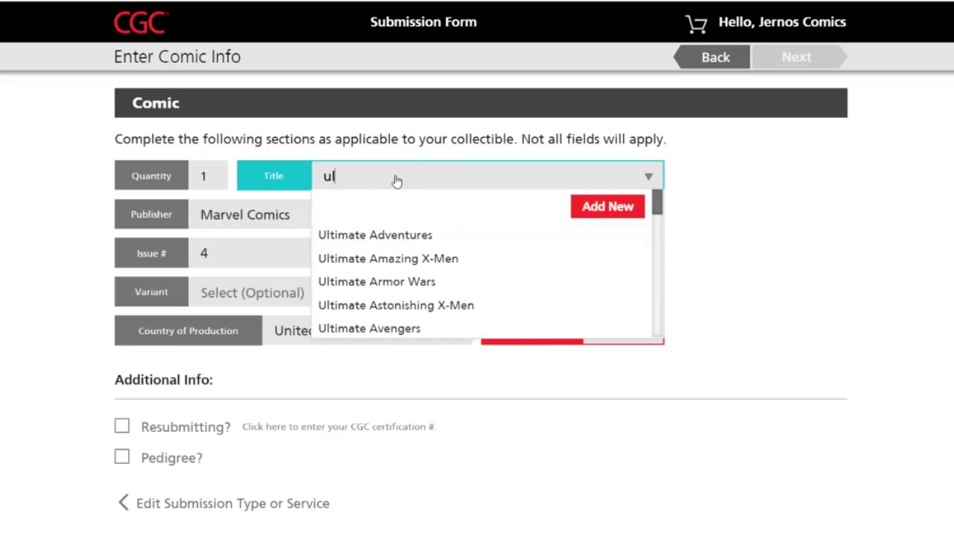
pyautogui.write('timate fallout')
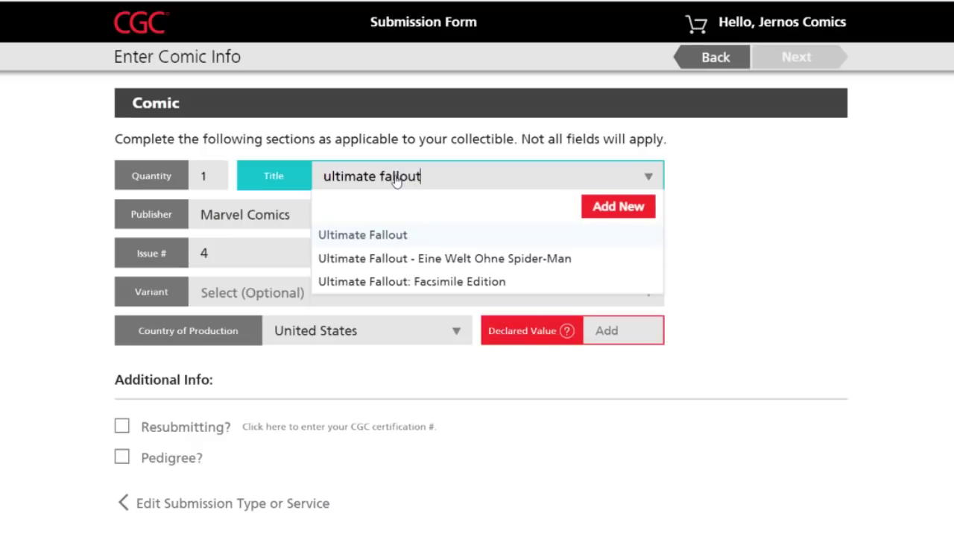
pyautogui.click(371, 234)
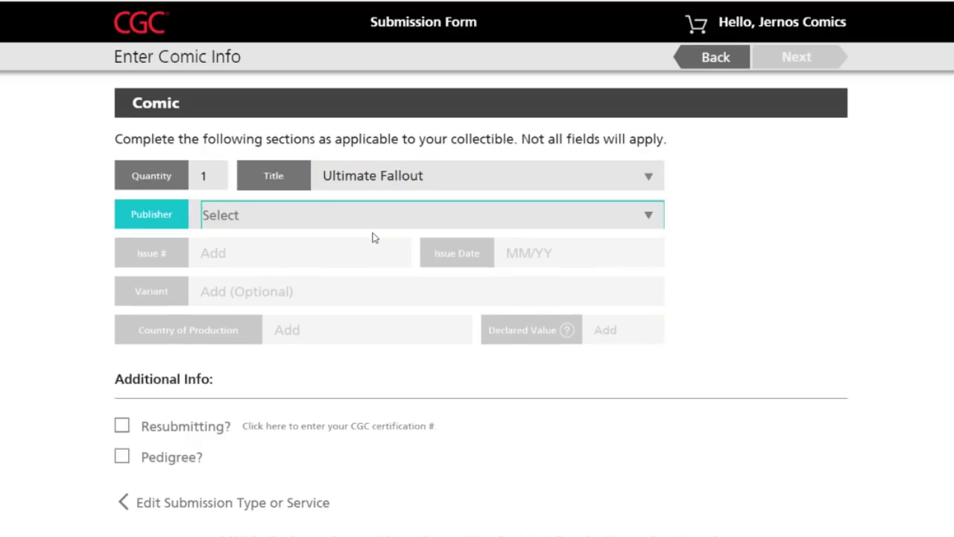
# - Fill in the Ultimate Fallout details with publisher Marvel Comics, issue number 4 and issue date 10/11
pyautogui.click(320, 223)
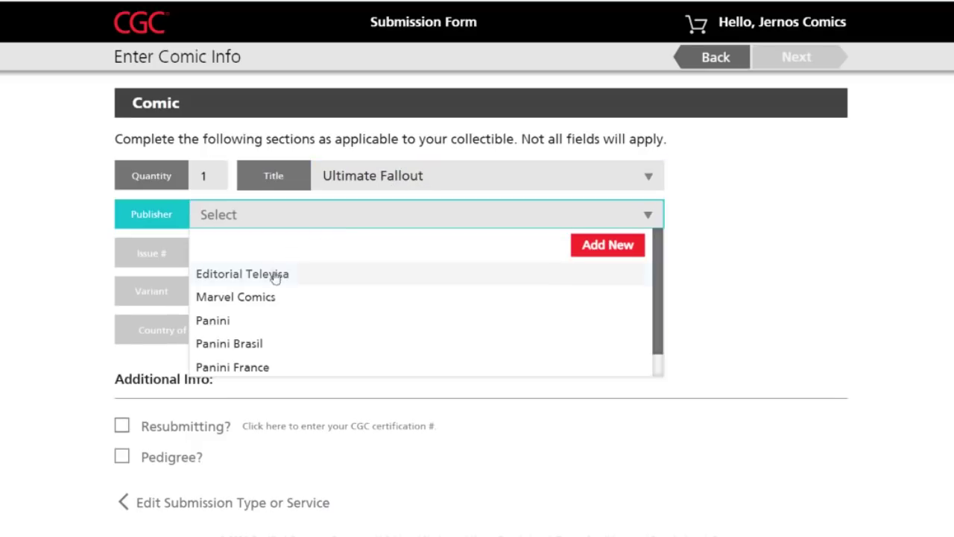
pyautogui.click(266, 298)
pyautogui.click(289, 250)
pyautogui.write('4')
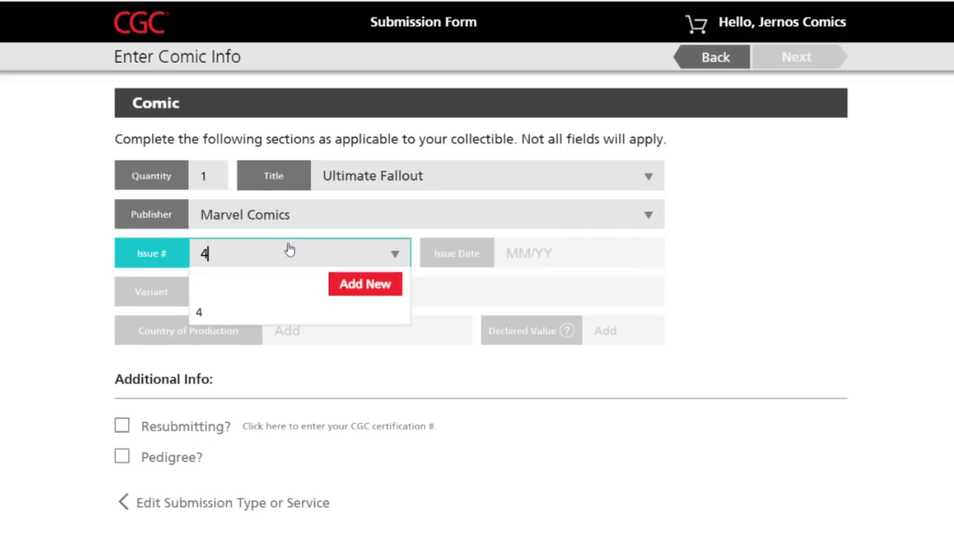
pyautogui.click(213, 313)
pyautogui.click(638, 268)
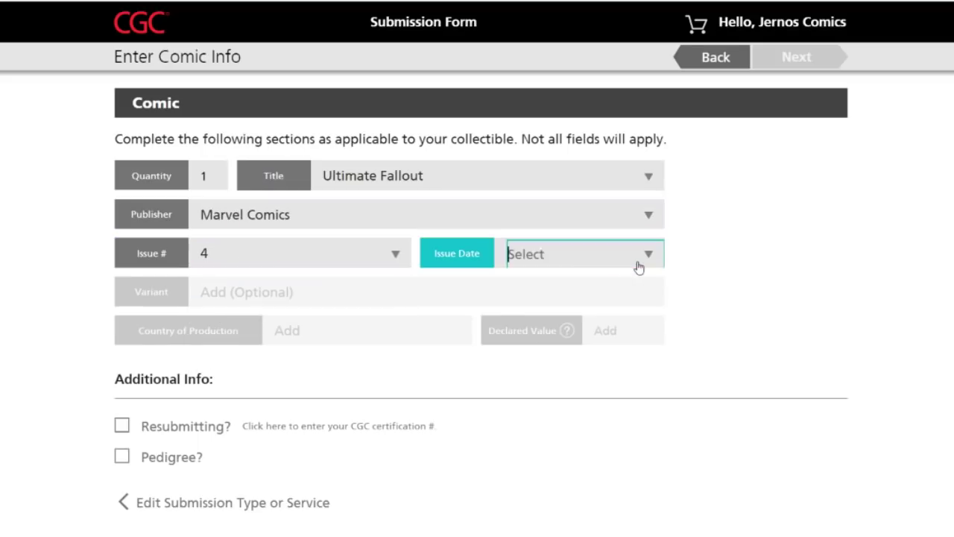
pyautogui.click(534, 318)
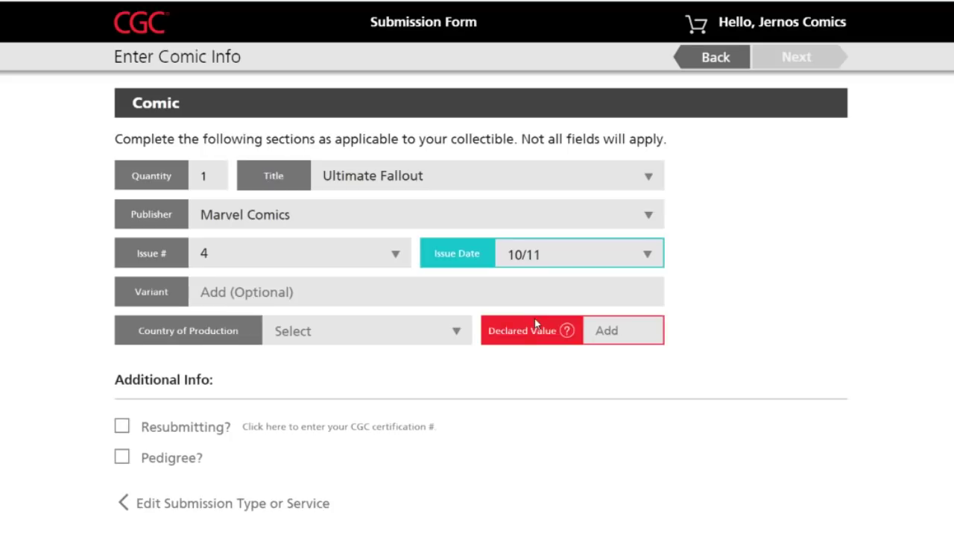
# - Enter a declared value of 500 for the comic
pyautogui.click(619, 330)
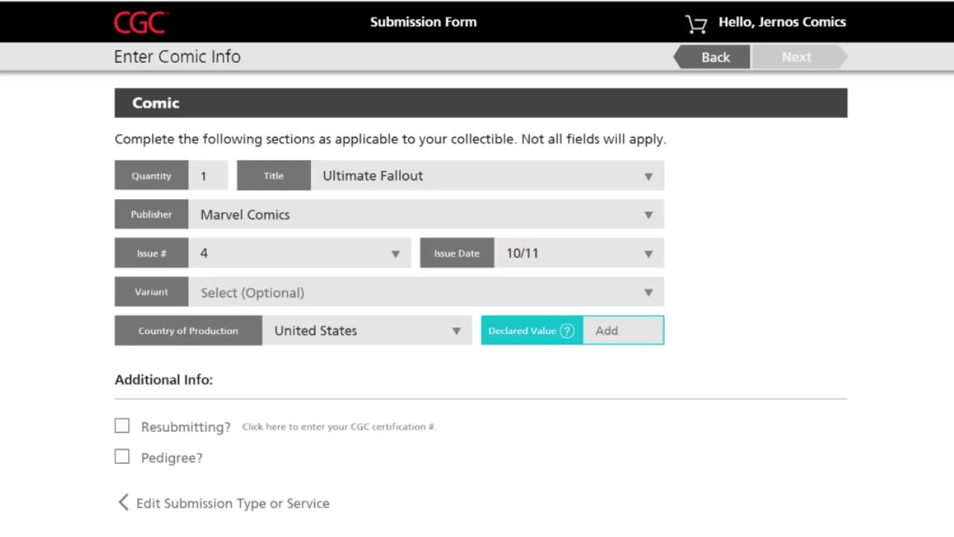
pyautogui.write('500')
pyautogui.click(715, 339)
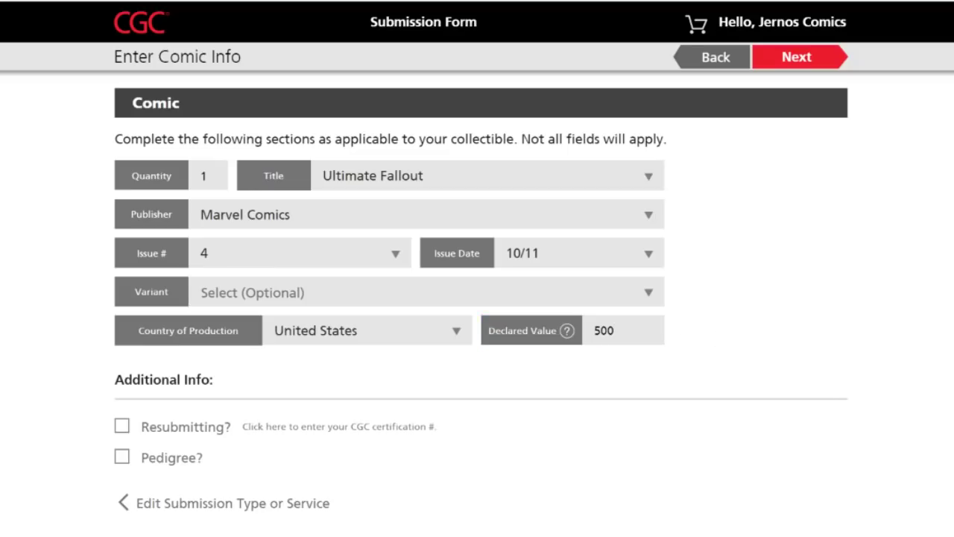
# - Replace the comic's declared value with 2500
pyautogui.click(614, 331)
pyautogui.press('BackSpace')
pyautogui.press('BackSpace')
pyautogui.press('BackSpace')
pyautogui.press('BackSpace')
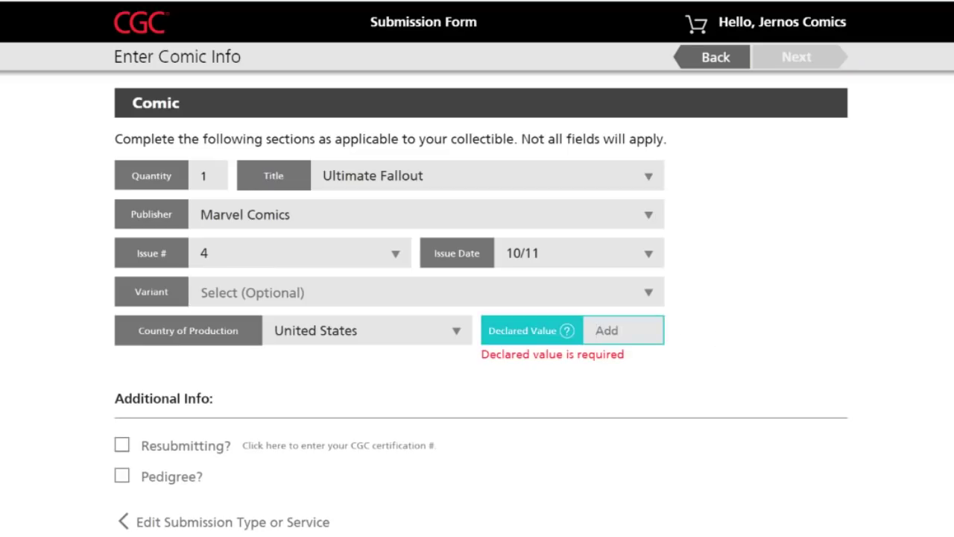
pyautogui.write('2500')
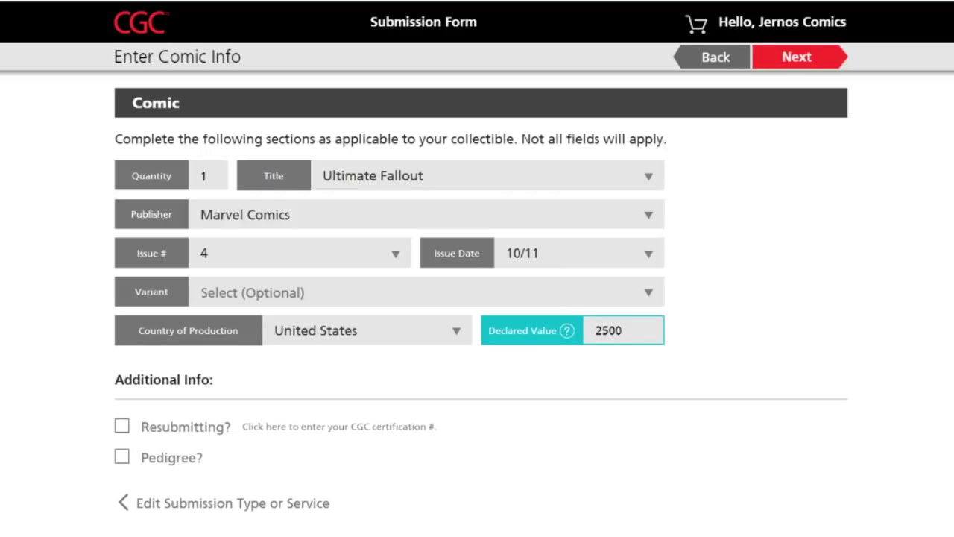
pyautogui.click(728, 321)
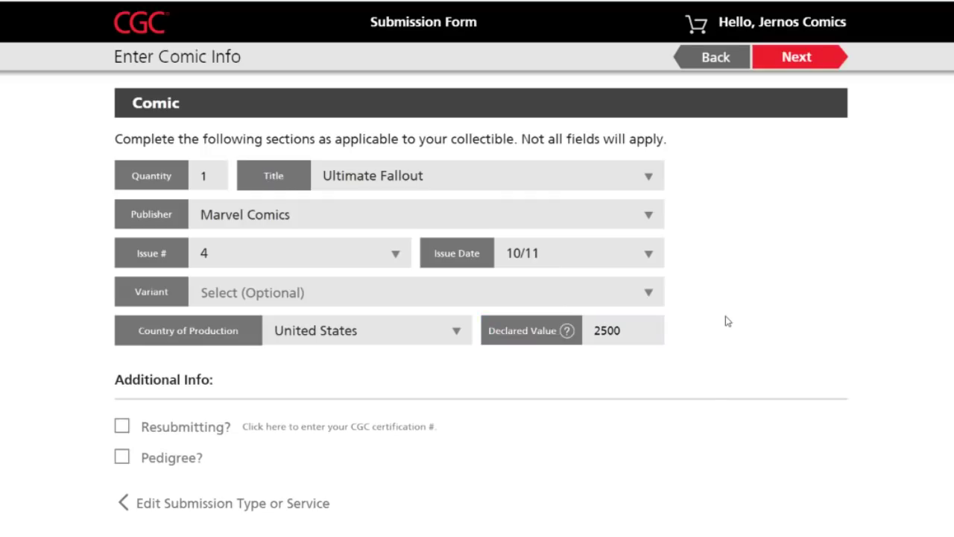